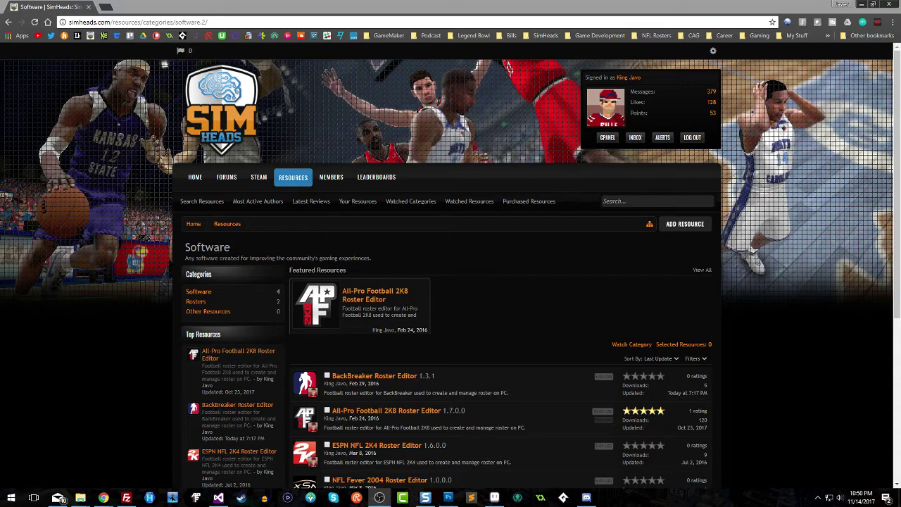
Open the BackBreaker Roster Editor resource page and bring up its list of updates
{"action": "left_click", "coordinate": [366, 381]}
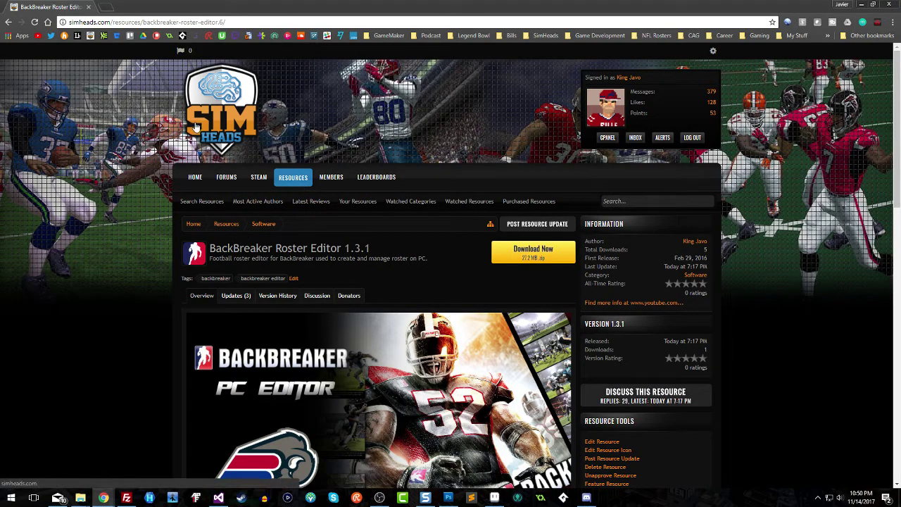
{"action": "scroll", "coordinate": [204, 129], "scroll_direction": "down", "scroll_amount": 2}
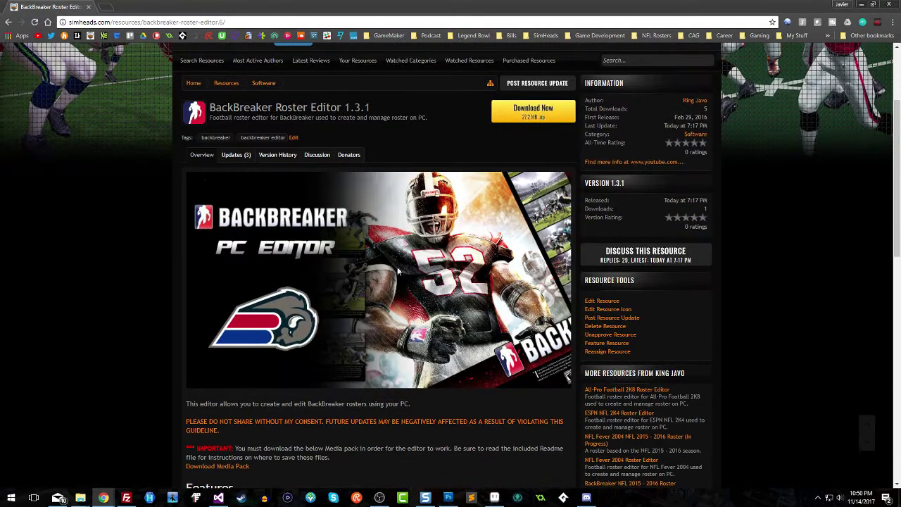
{"action": "left_click", "coordinate": [228, 159]}
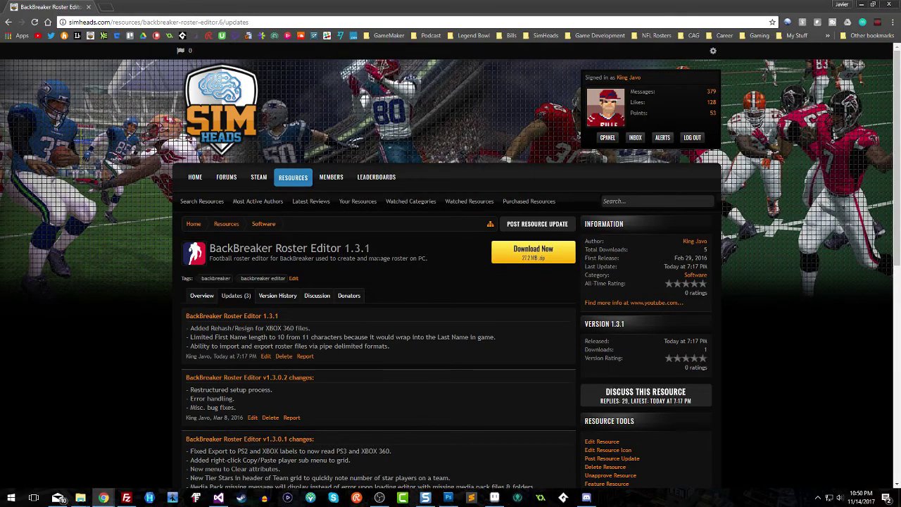
{"action": "scroll", "coordinate": [380, 259], "scroll_direction": "down", "scroll_amount": 2}
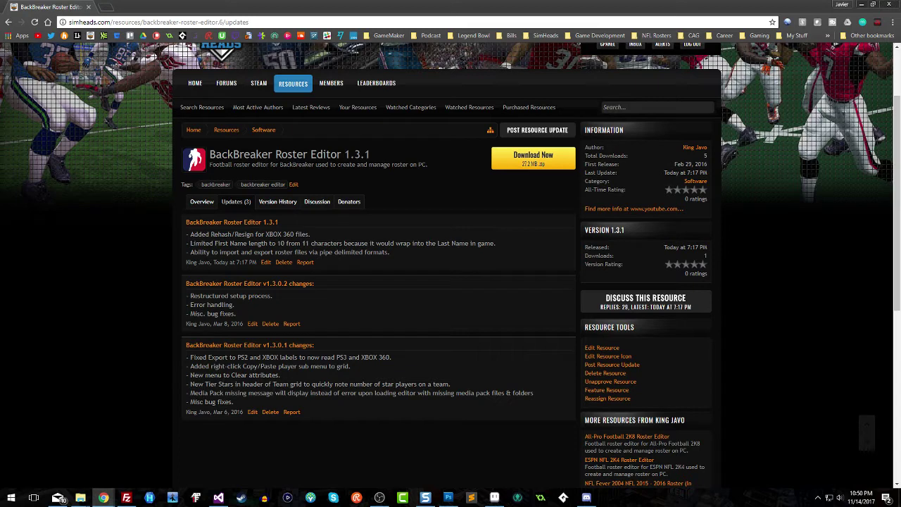
Review the version 1.3.1 release notes, highlighting the line about Rehash/Resign for XBOX 360 files
{"action": "mouse_move", "coordinate": [302, 243]}
{"action": "left_mouse_down"}
{"action": "mouse_move", "coordinate": [324, 243]}
{"action": "mouse_move", "coordinate": [300, 243]}
{"action": "left_mouse_up"}
{"action": "left_click", "coordinate": [314, 252]}
{"action": "left_click_drag", "start_coordinate": [188, 234], "coordinate": [322, 238]}
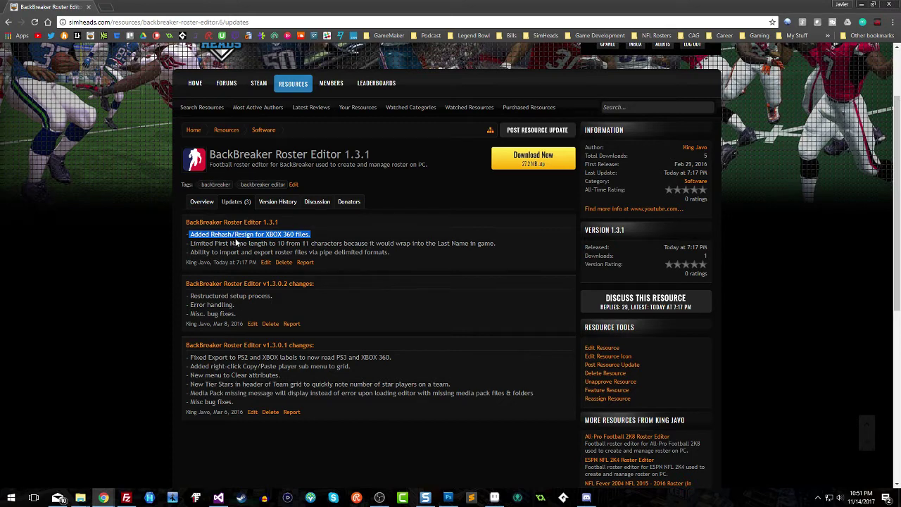
{"action": "left_click", "coordinate": [320, 239]}
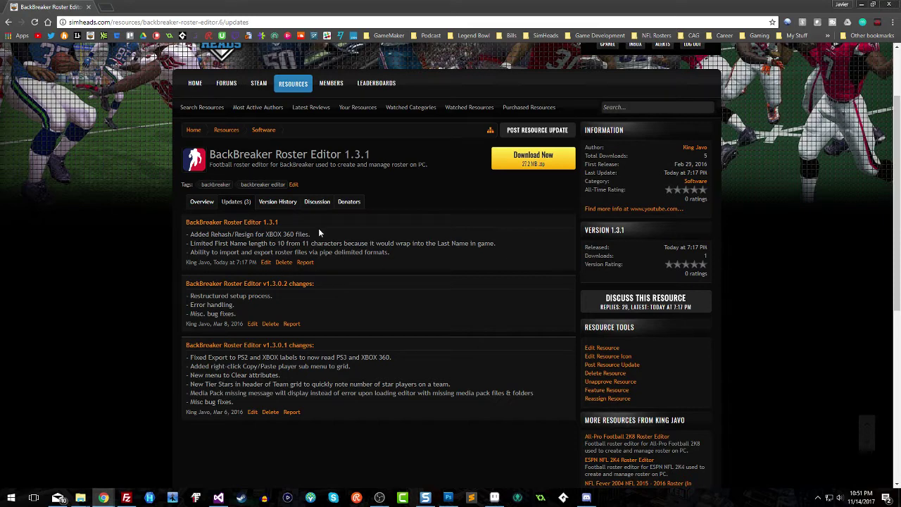
Switch to the BackBreakerEditor folder in File Explorer and launch BackBreaker Editor.exe
{"action": "left_click", "coordinate": [81, 498]}
{"action": "left_click", "coordinate": [121, 458]}
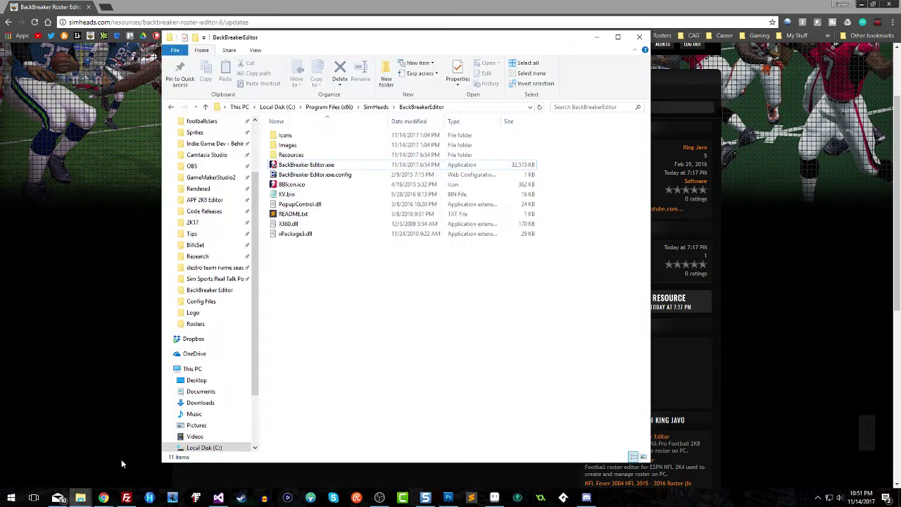
{"action": "left_click", "coordinate": [311, 166]}
{"action": "double_click", "coordinate": [312, 165]}
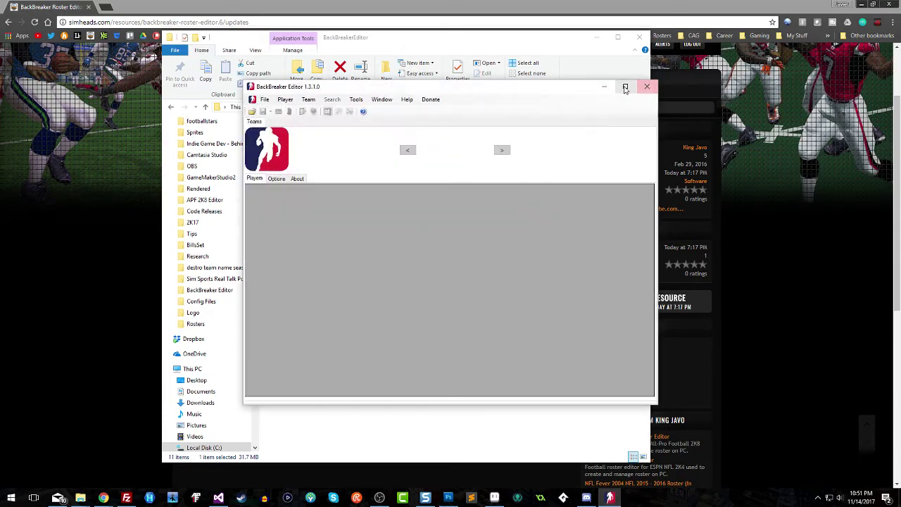
Maximize the editor window and open the first recently used BBCUST14 roster from the SVN Rosters folder
{"action": "left_click", "coordinate": [625, 86]}
{"action": "left_click", "coordinate": [15, 18]}
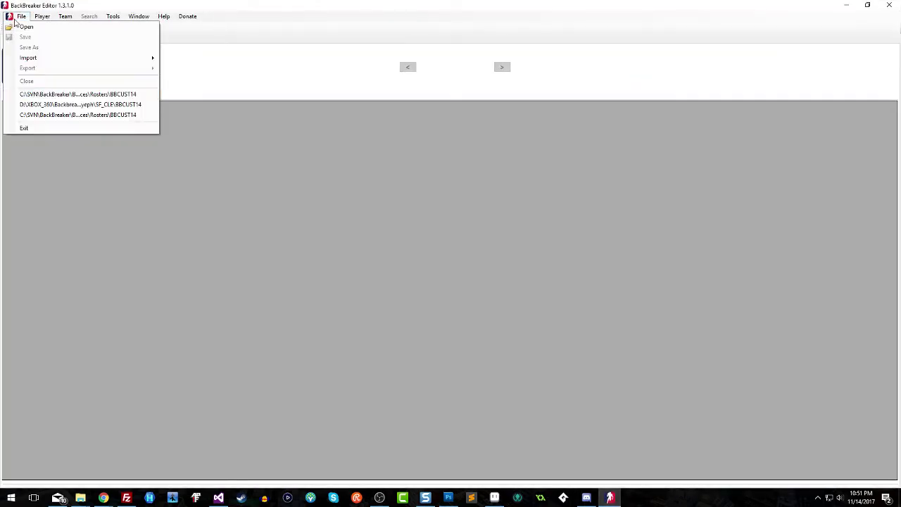
{"action": "left_click", "coordinate": [83, 94]}
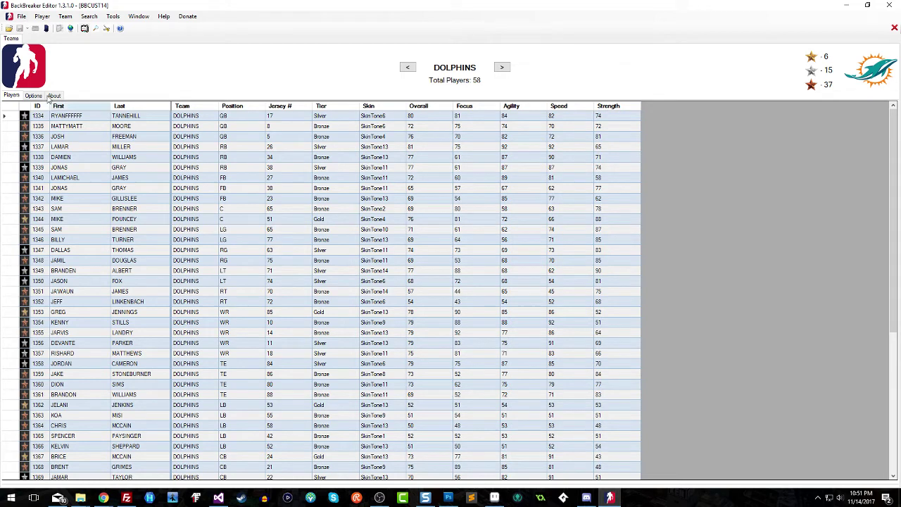
Look over the available roster export choices and leave without exporting
{"action": "left_click", "coordinate": [21, 17]}
{"action": "mouse_move", "coordinate": [47, 68]}
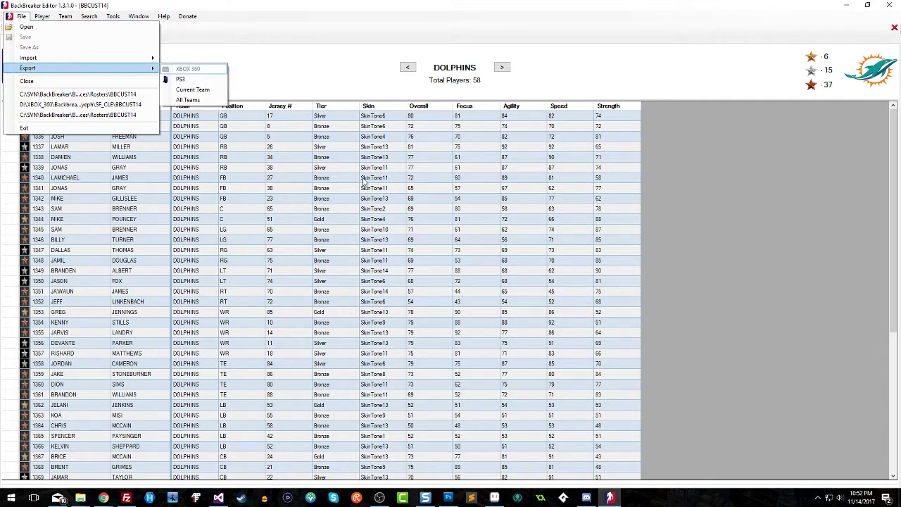
{"action": "left_click", "coordinate": [326, 98]}
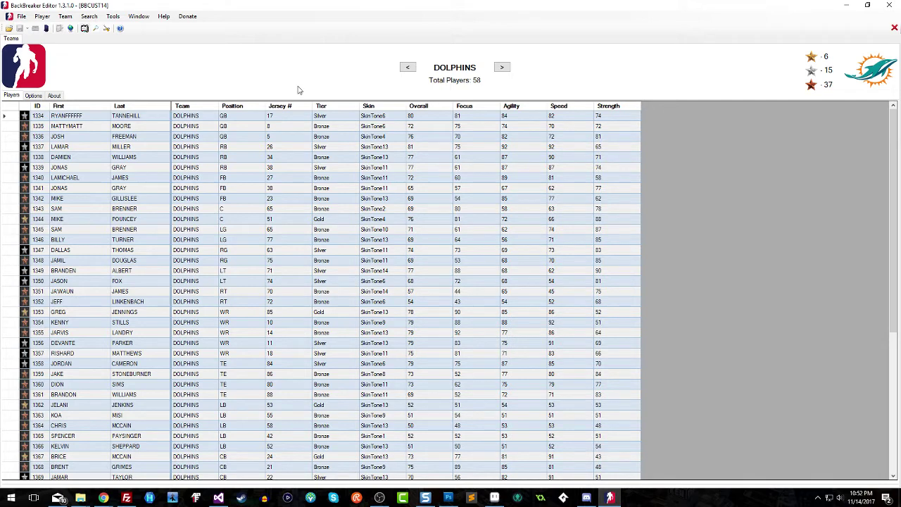
Browse the team options from the Dolphins forward to the Texans, inspect the home stadium setting, and return to the Texans' player list
{"action": "left_click", "coordinate": [34, 96]}
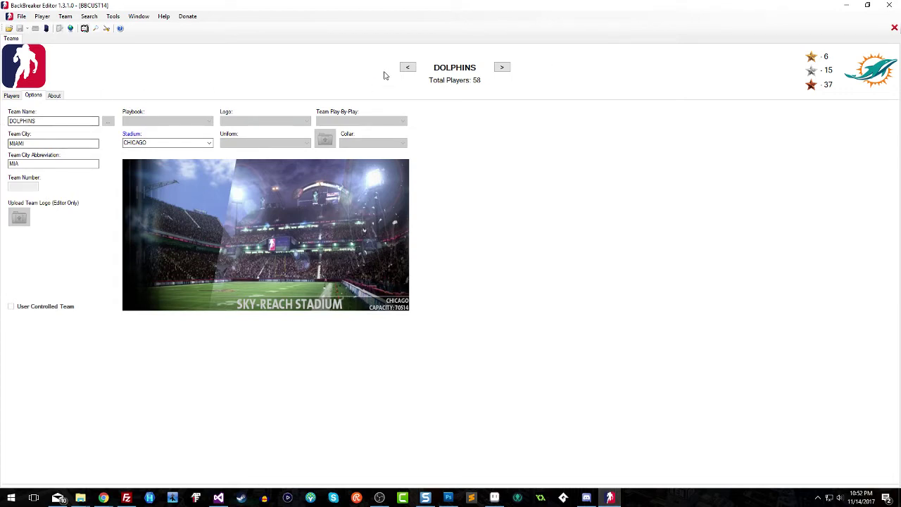
{"action": "left_click", "coordinate": [500, 67]}
{"action": "left_click", "coordinate": [500, 67]}
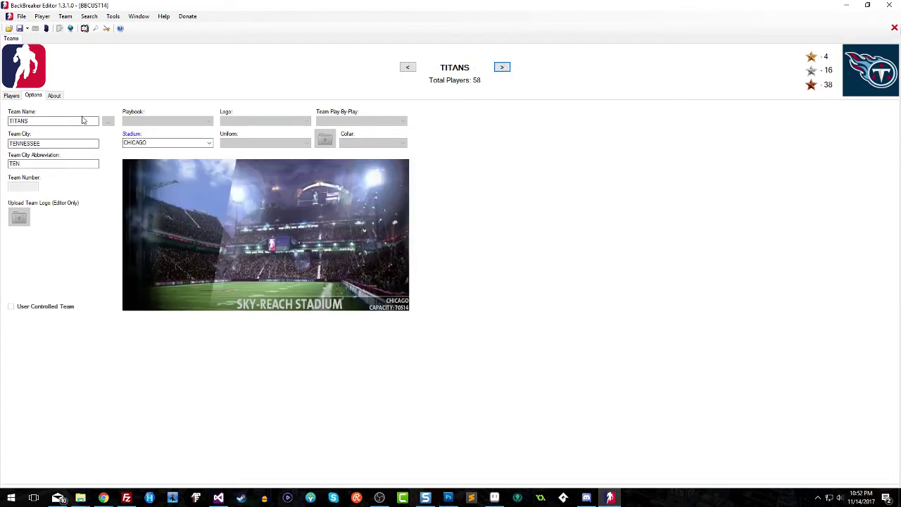
{"action": "left_click", "coordinate": [500, 67]}
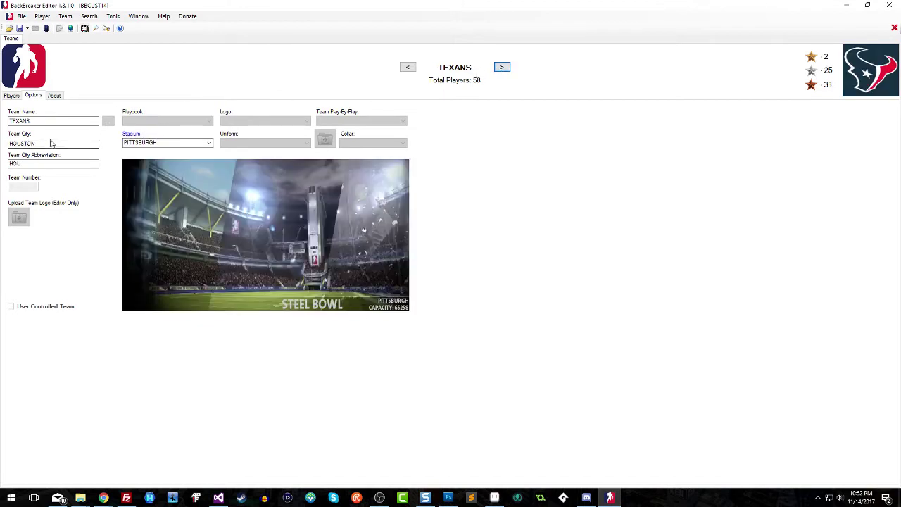
{"action": "left_click", "coordinate": [167, 142]}
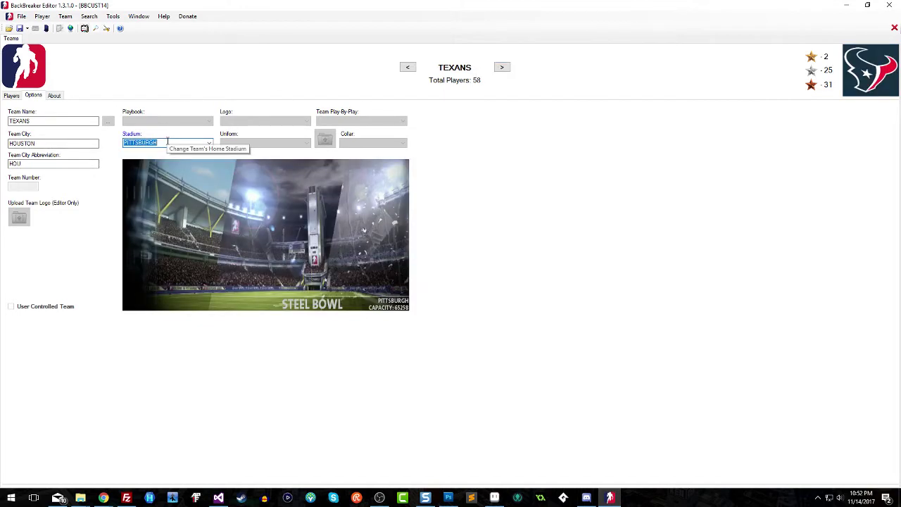
{"action": "left_click", "coordinate": [12, 95]}
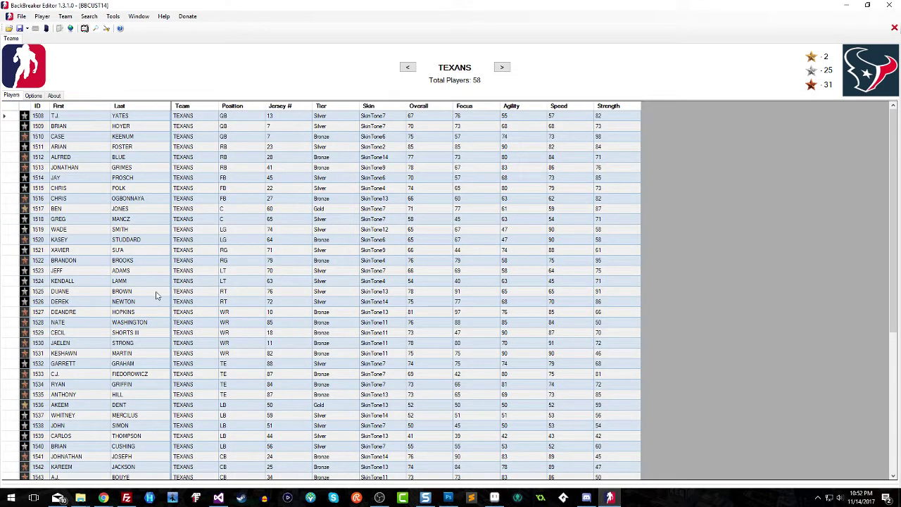
Export the rosters of all teams as a text file to the Desktop
{"action": "left_click", "coordinate": [22, 17]}
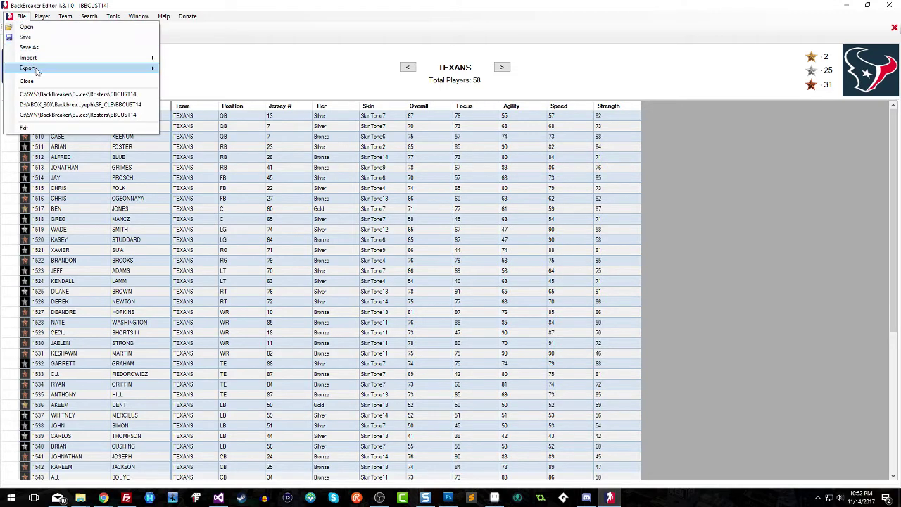
{"action": "mouse_move", "coordinate": [37, 71]}
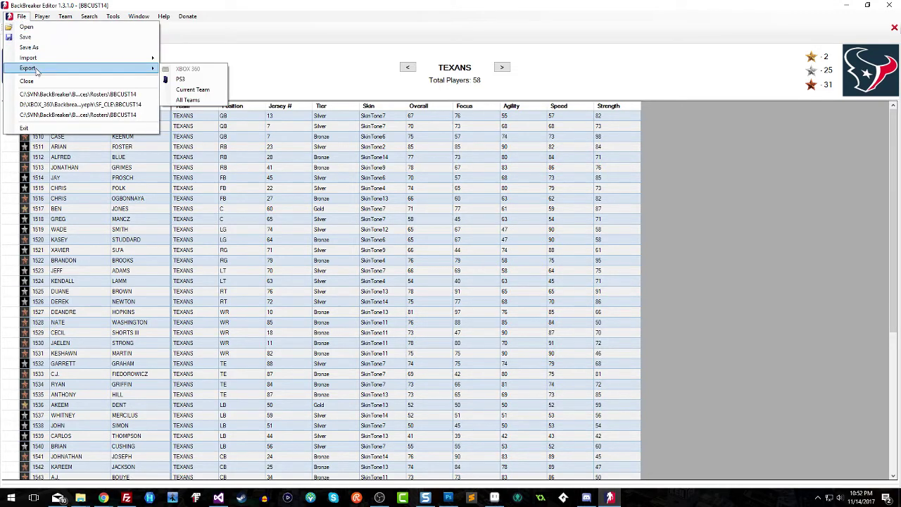
{"action": "left_click", "coordinate": [209, 102]}
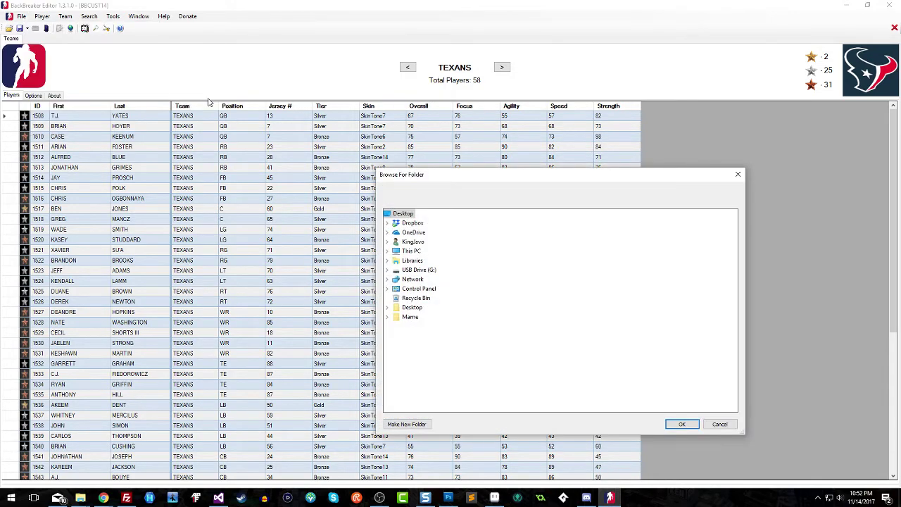
{"action": "left_click", "coordinate": [681, 424]}
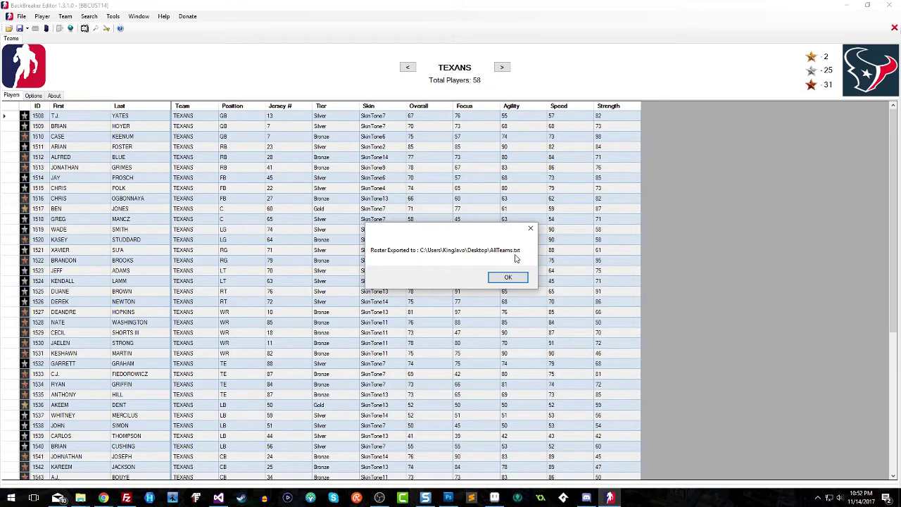
{"action": "left_click", "coordinate": [508, 276]}
Open the exported AllTeams.txt from the Desktop folder in Sublime Text and minimize the folder window
{"action": "mouse_move", "coordinate": [104, 499]}
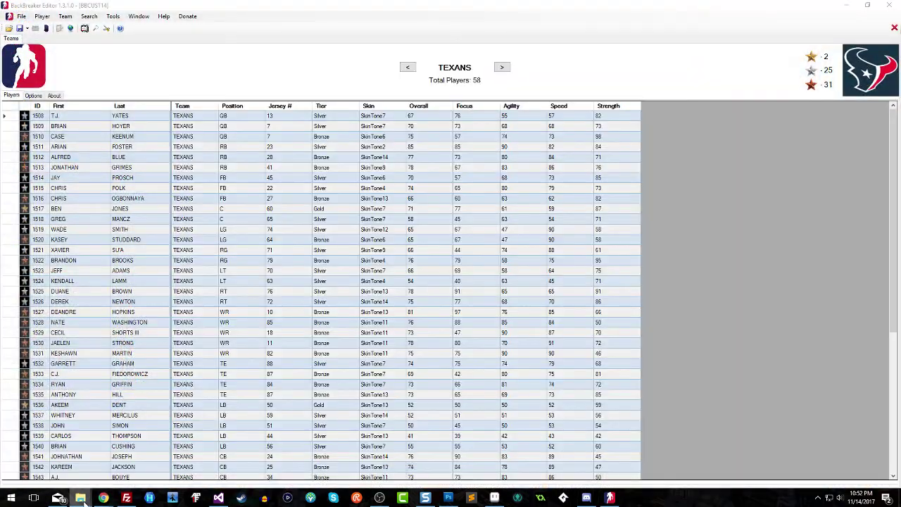
{"action": "right_click", "coordinate": [80, 498]}
{"action": "left_click", "coordinate": [55, 260]}
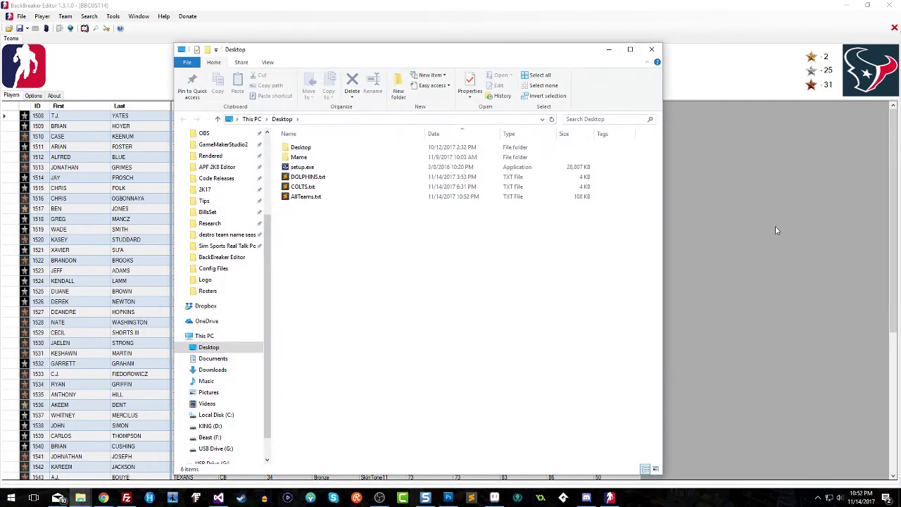
{"action": "left_click", "coordinate": [303, 197]}
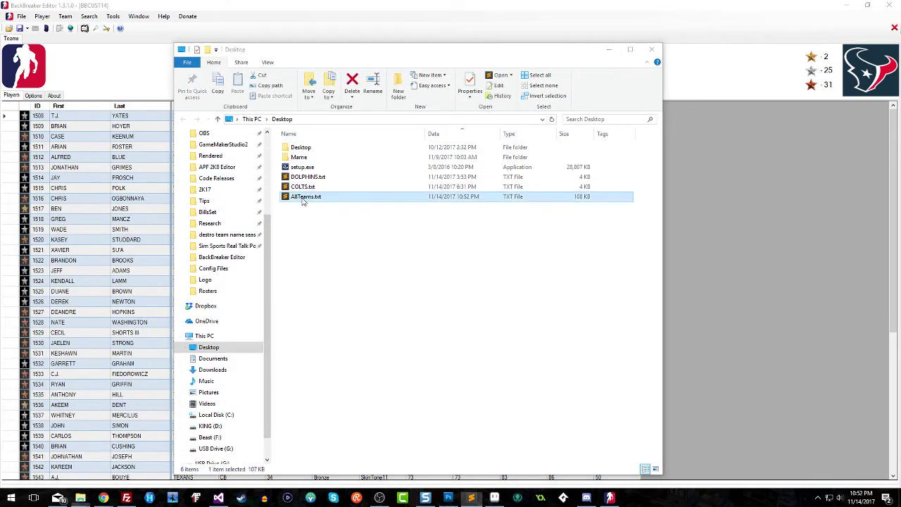
{"action": "left_click", "coordinate": [609, 49]}
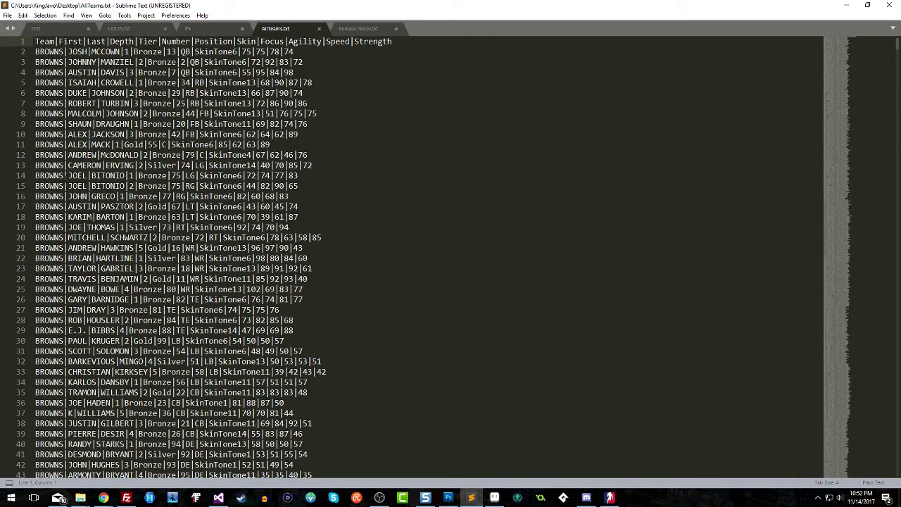
Examine the pipe-delimited player rows of the exported file, from the Browns down to the Ravens and back to the header
{"action": "left_click", "coordinate": [68, 186]}
{"action": "key", "text": "Up"}
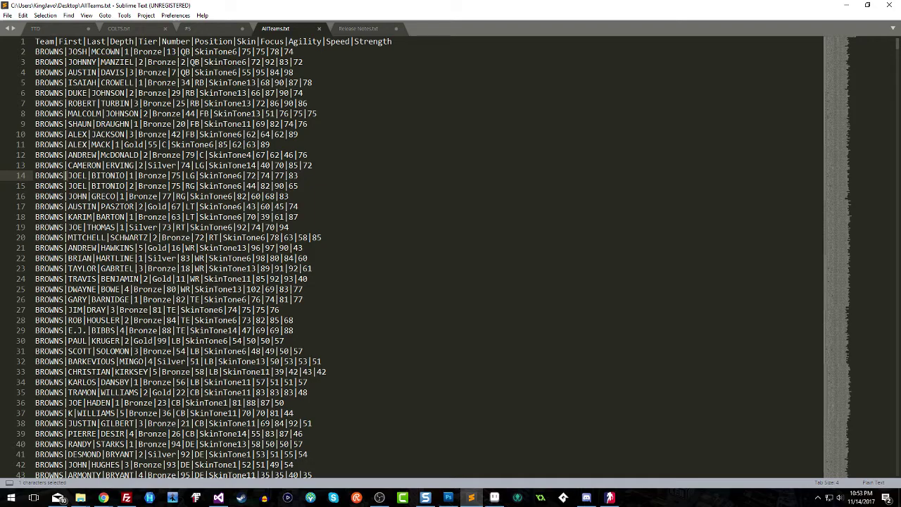
{"action": "scroll", "coordinate": [423, 257], "scroll_direction": "down", "scroll_amount": 19}
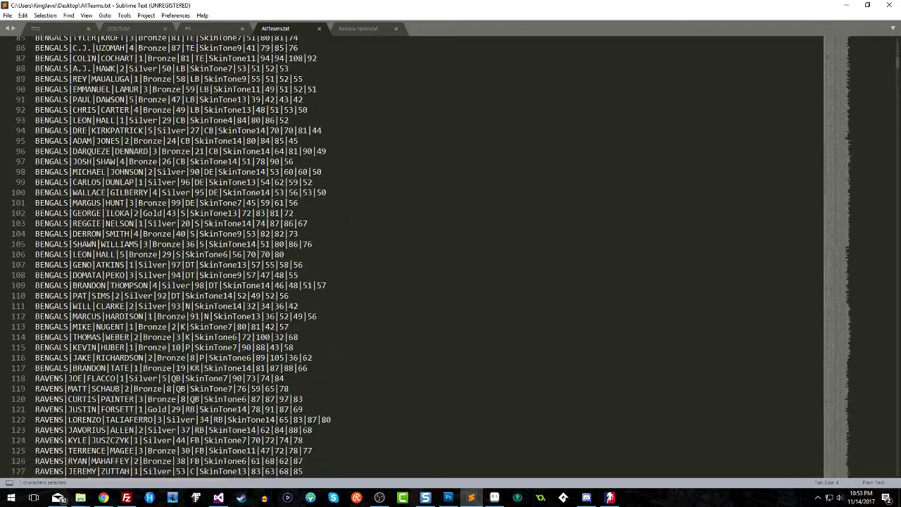
{"action": "scroll", "coordinate": [422, 253], "scroll_direction": "down", "scroll_amount": 2}
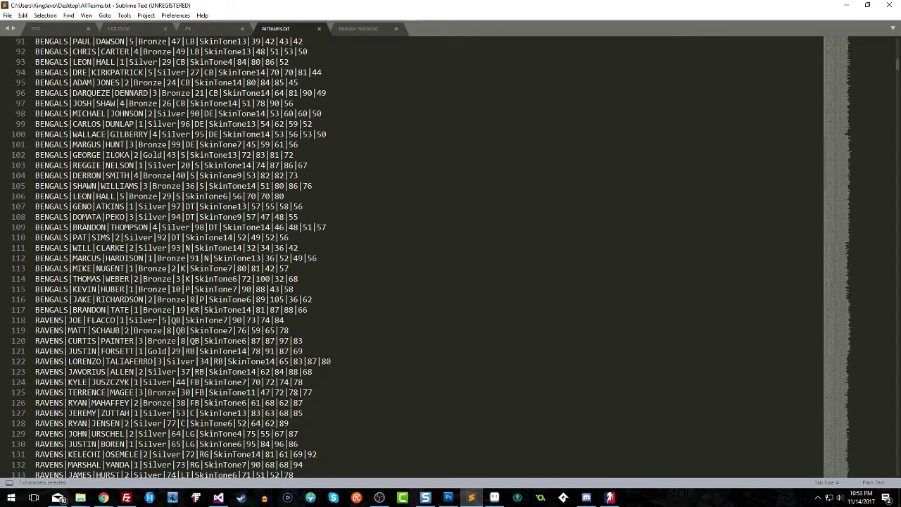
{"action": "scroll", "coordinate": [77, 169], "scroll_direction": "up", "scroll_amount": 20}
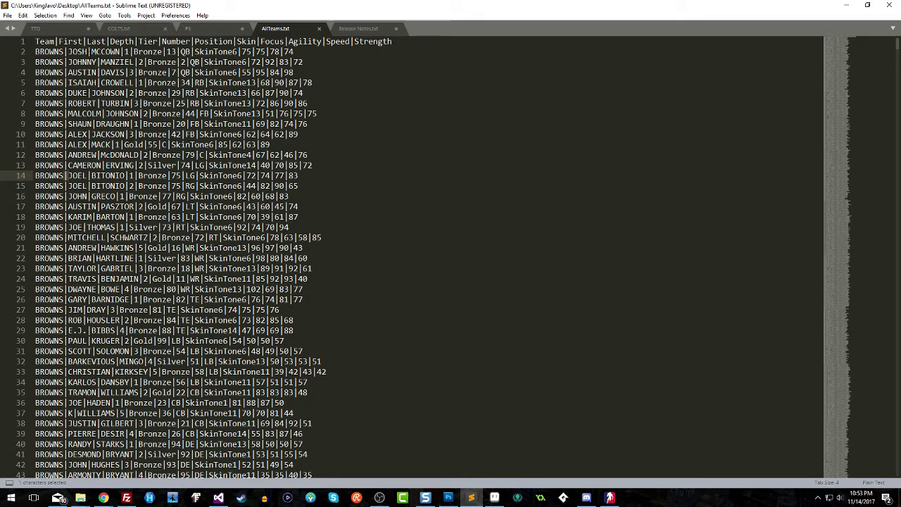
Change the first name of the Browns player on line 2 to JOSHUA
{"action": "left_click", "coordinate": [89, 51]}
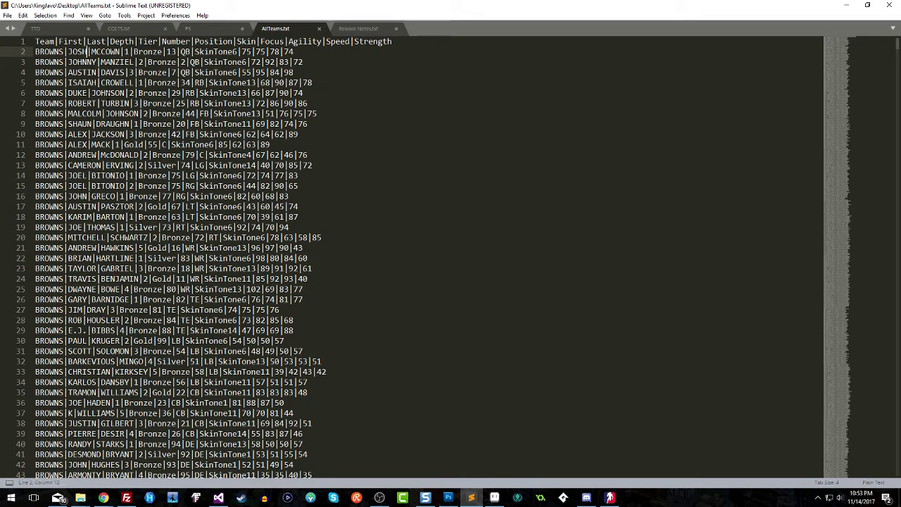
{"action": "key", "text": "Delete"}
{"action": "type", "text": "|JOSHUA"}
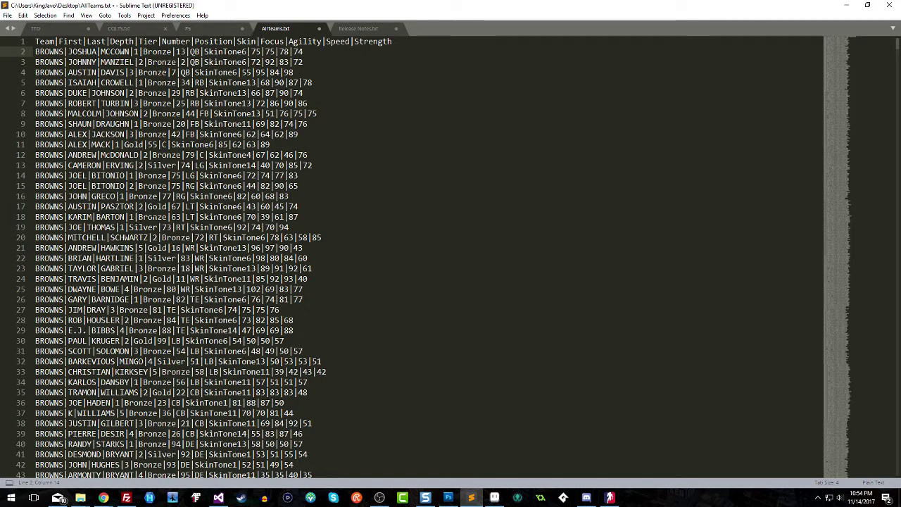
Highlight the depth, skin, jersey number and first name fields of the player on line 2 to review them
{"action": "double_click", "coordinate": [137, 51]}
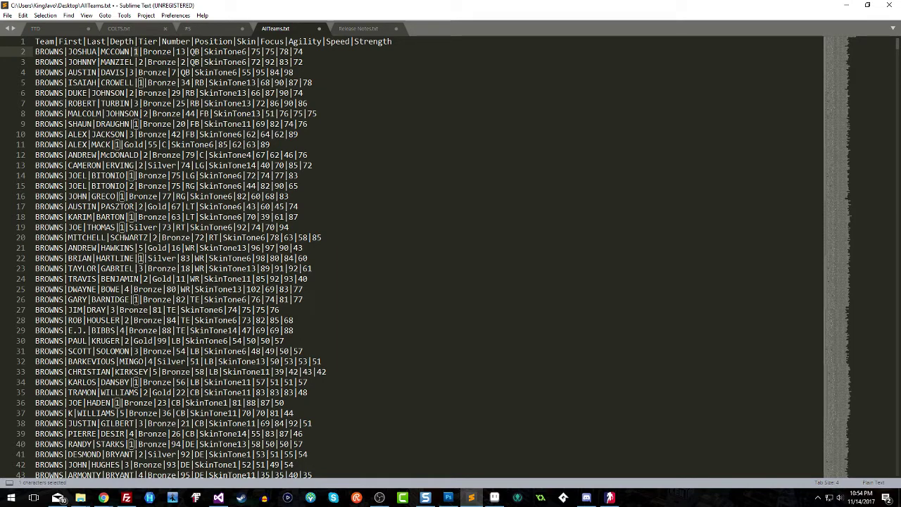
{"action": "double_click", "coordinate": [226, 51]}
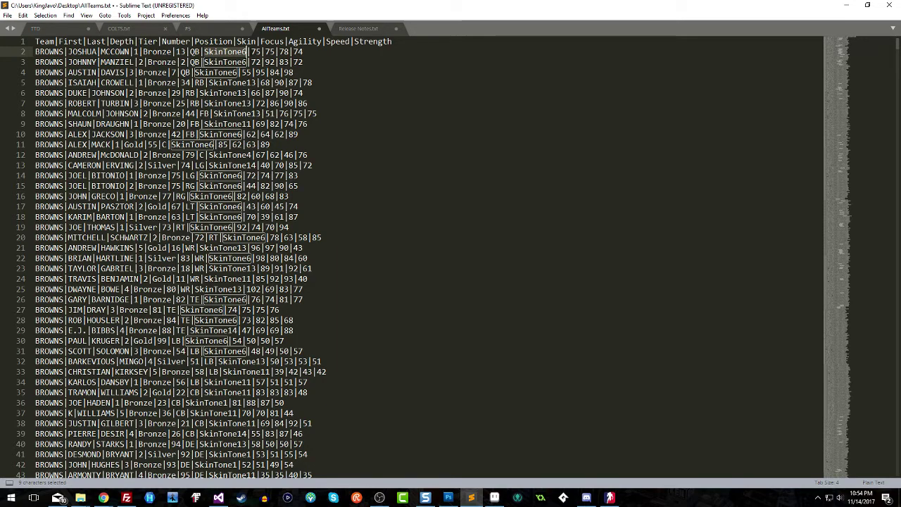
{"action": "left_click", "coordinate": [184, 51]}
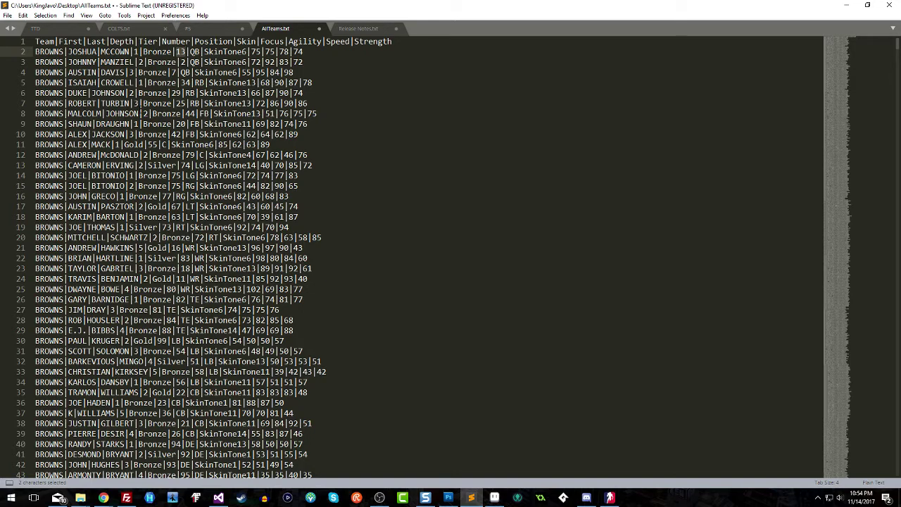
{"action": "double_click", "coordinate": [82, 51]}
{"action": "double_click", "coordinate": [136, 52]}
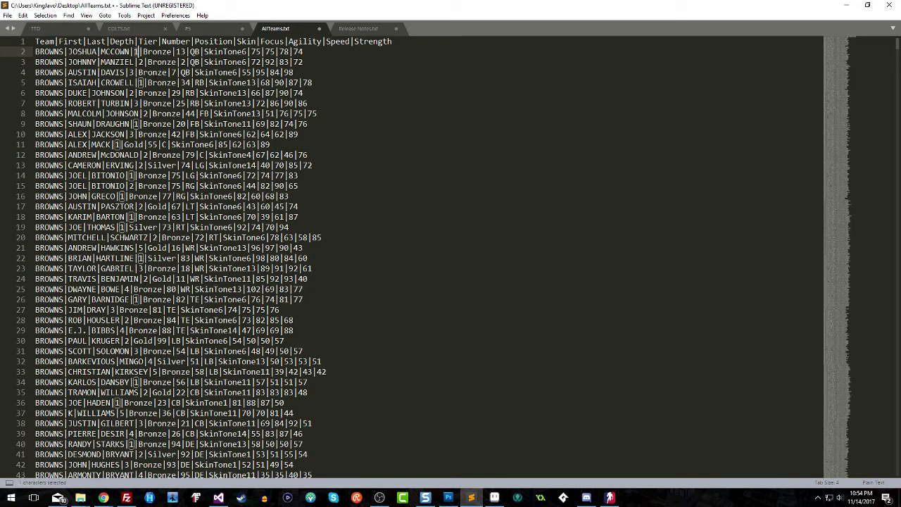
Set the depth of the Browns quarterbacks on lines 2, 3 and 4 to 3, 1 and 2 respectively, and save AllTeams.txt
{"action": "type", "text": "3"}
{"action": "key", "text": "Down"}
{"action": "key", "text": "shift+Right"}
{"action": "type", "text": "1"}
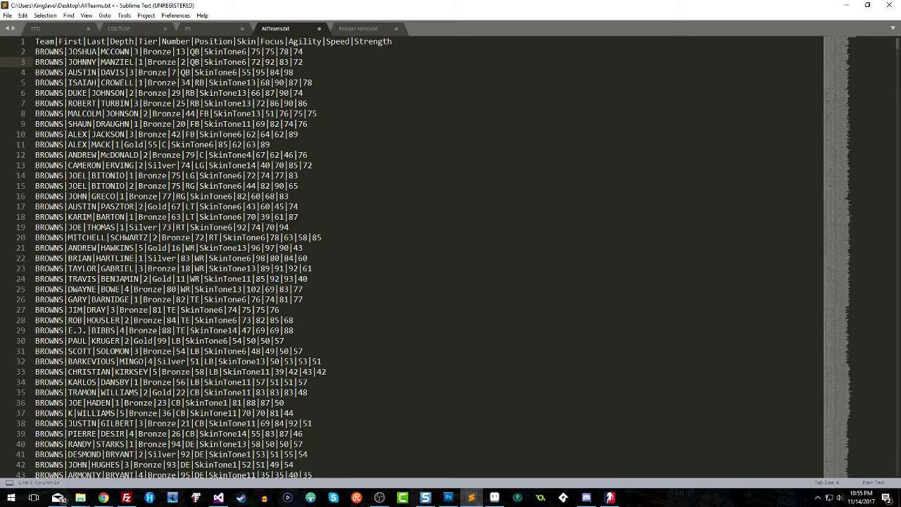
{"action": "key", "text": "Down"}
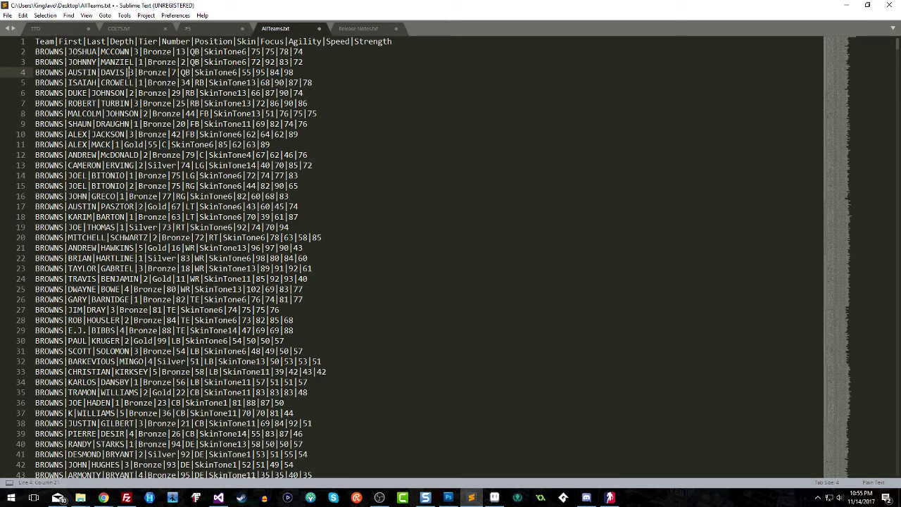
{"action": "key", "text": "Left"}
{"action": "key", "text": "Left"}
{"action": "key", "text": "shift+Right"}
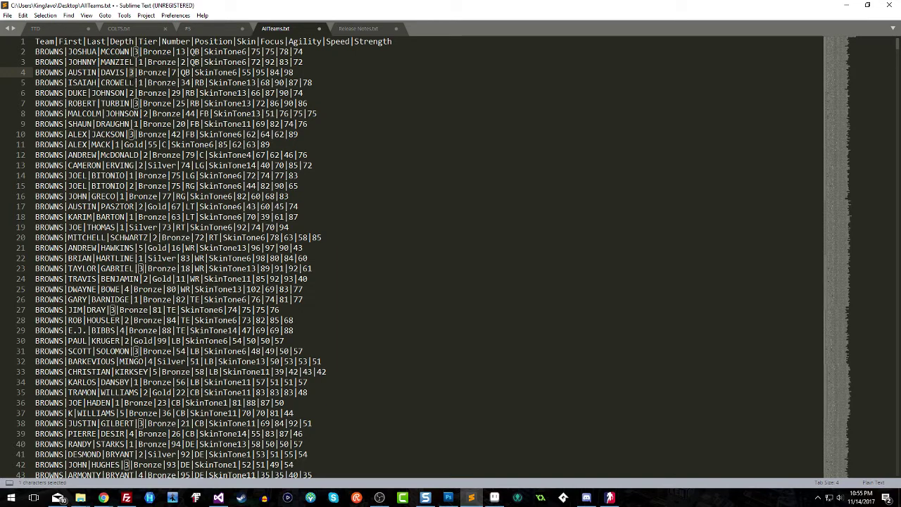
{"action": "type", "text": "2"}
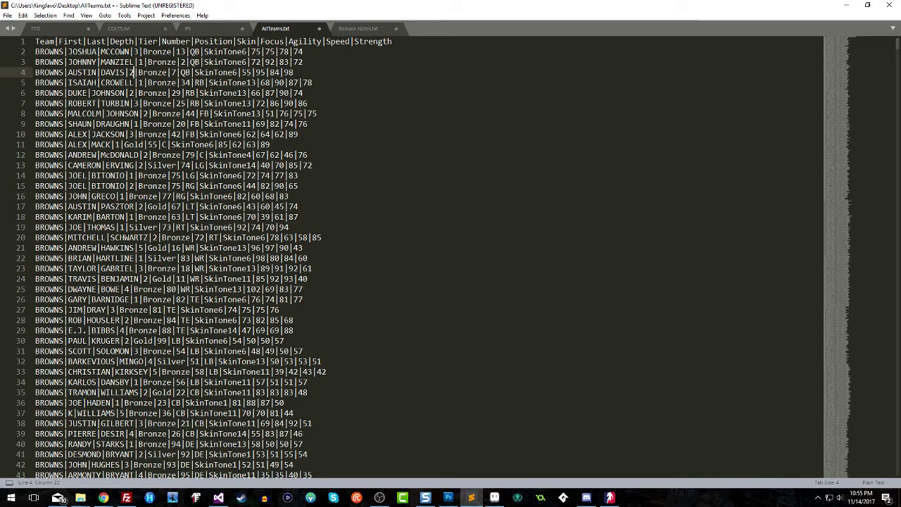
{"action": "key", "text": "ctrl+s"}
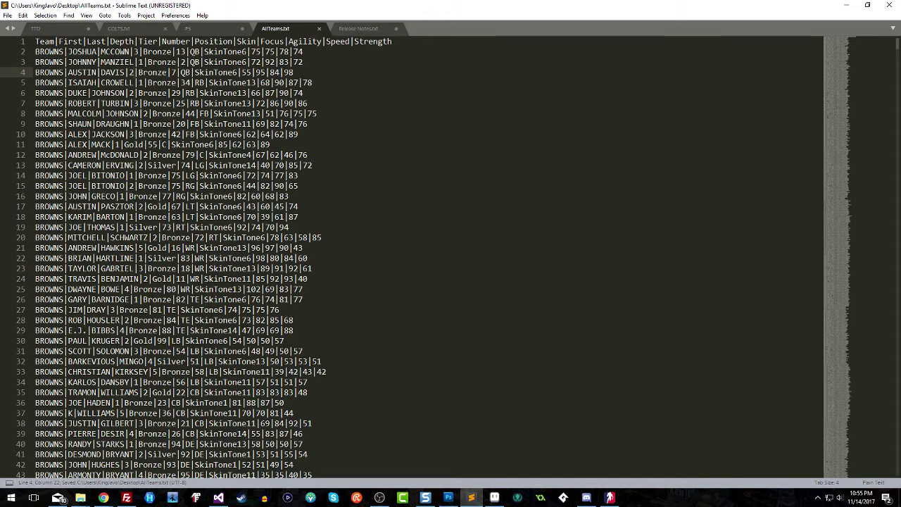
Switch to BackBreaker Editor and review the roster export options, including Current Team and All Teams
{"action": "left_click", "coordinate": [888, 5]}
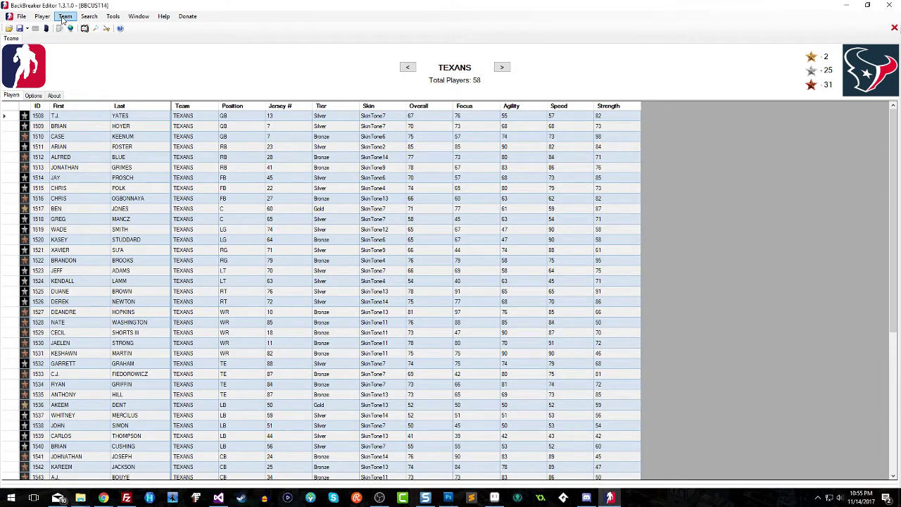
{"action": "left_click", "coordinate": [21, 16]}
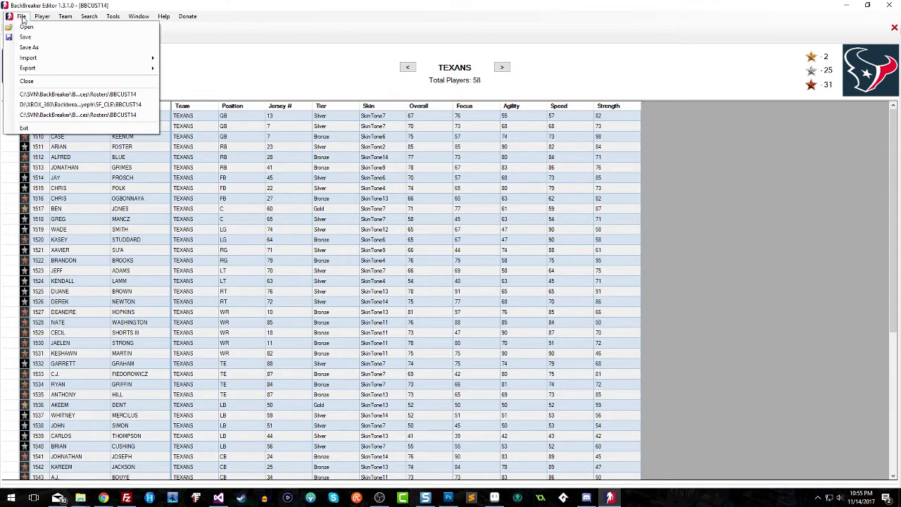
{"action": "mouse_move", "coordinate": [36, 63]}
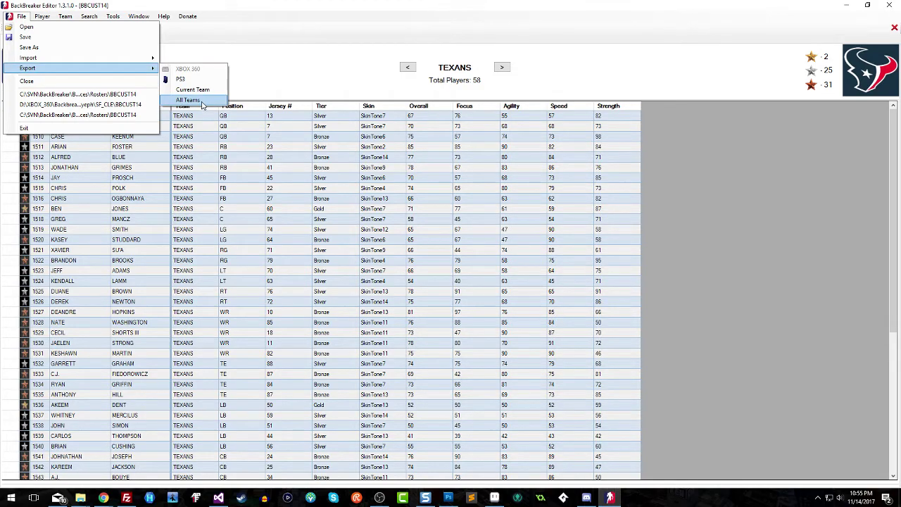
Return to AllTeams.txt in Sublime Text and highlight the header together with all of the Browns player rows
{"action": "left_click", "coordinate": [473, 498]}
{"action": "left_click", "coordinate": [473, 498]}
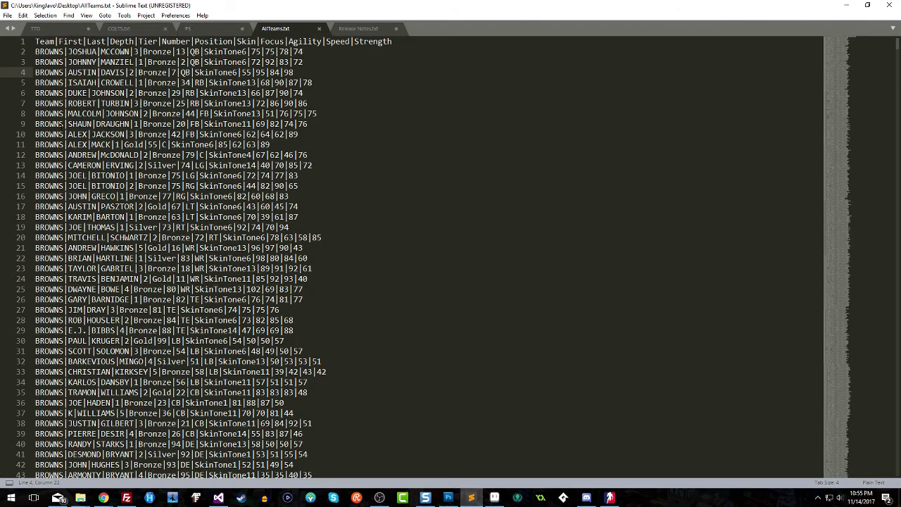
{"action": "scroll", "coordinate": [422, 253], "scroll_direction": "down", "scroll_amount": 12}
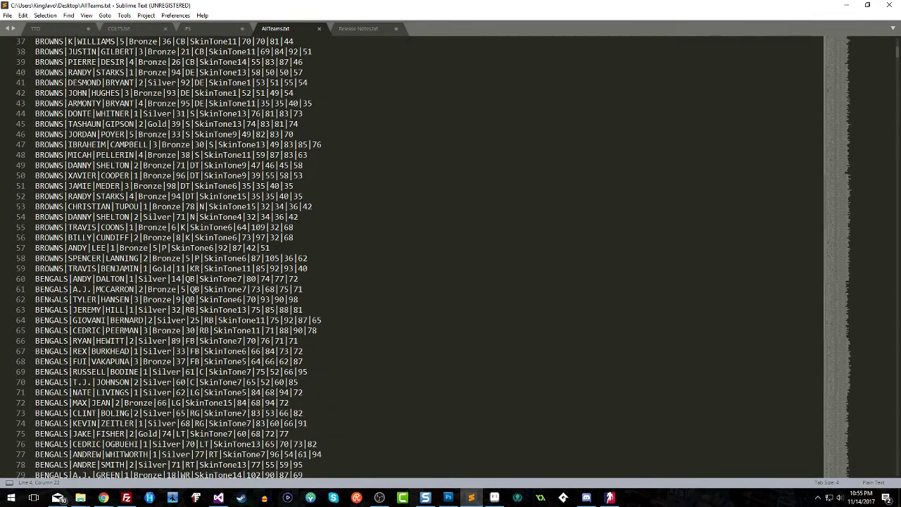
{"action": "left_click_drag", "start_coordinate": [320, 277], "coordinate": [35, 32]}
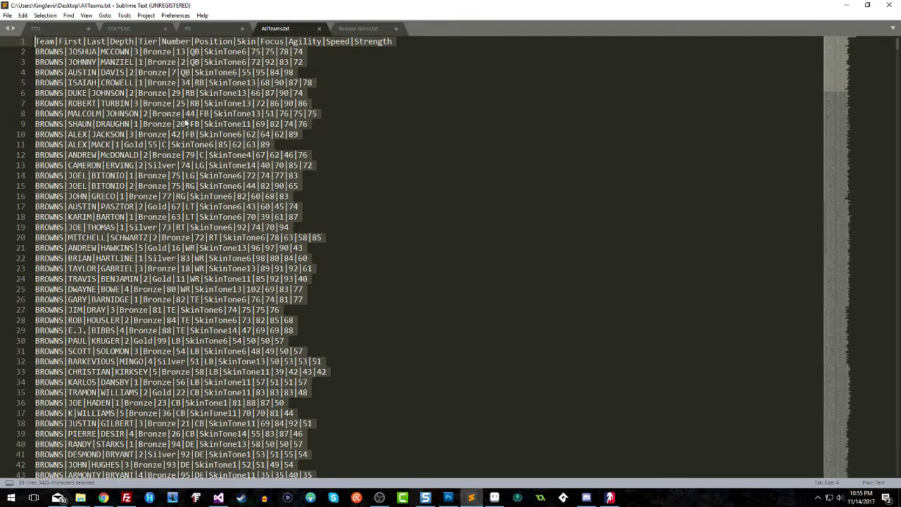
Switch to BackBreaker Editor, import AllTeams.txt from the Desktop as a spreadsheet roster, and dismiss the completion message
{"action": "left_click", "coordinate": [889, 9]}
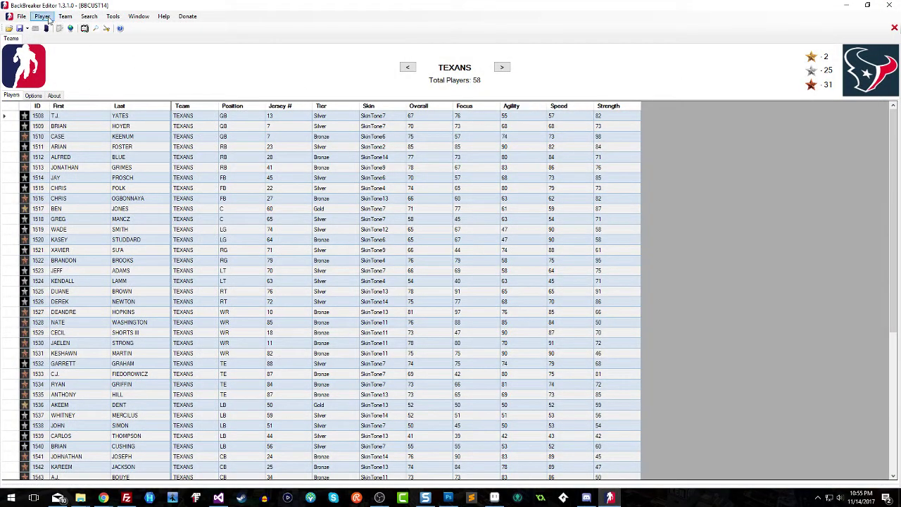
{"action": "left_click", "coordinate": [21, 16]}
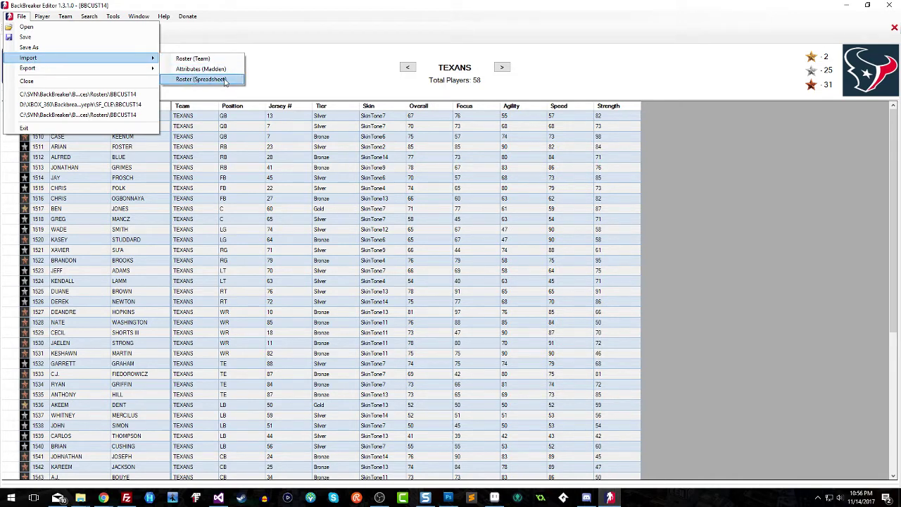
{"action": "left_click", "coordinate": [225, 81]}
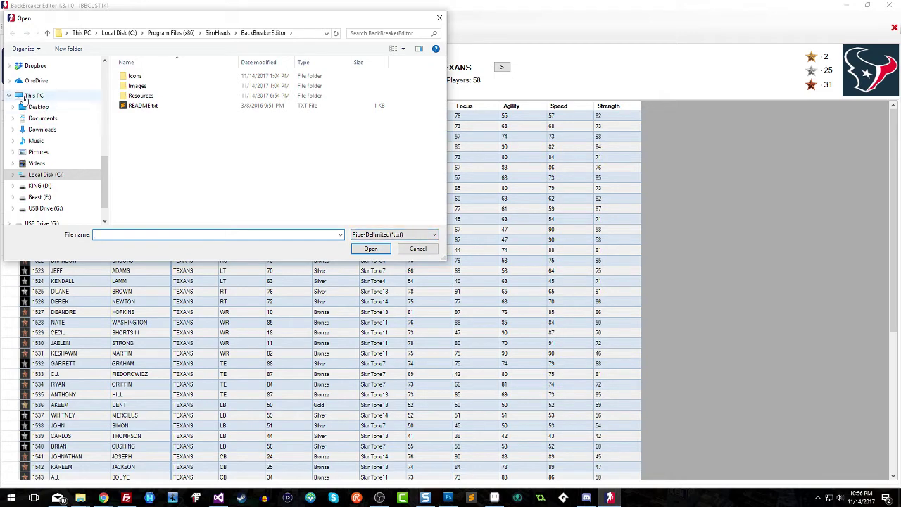
{"action": "left_click", "coordinate": [37, 106]}
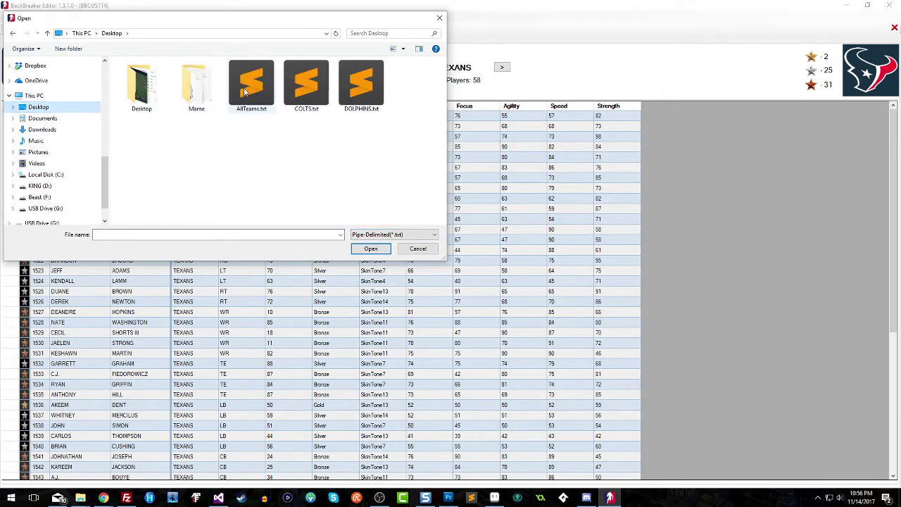
{"action": "double_click", "coordinate": [244, 92]}
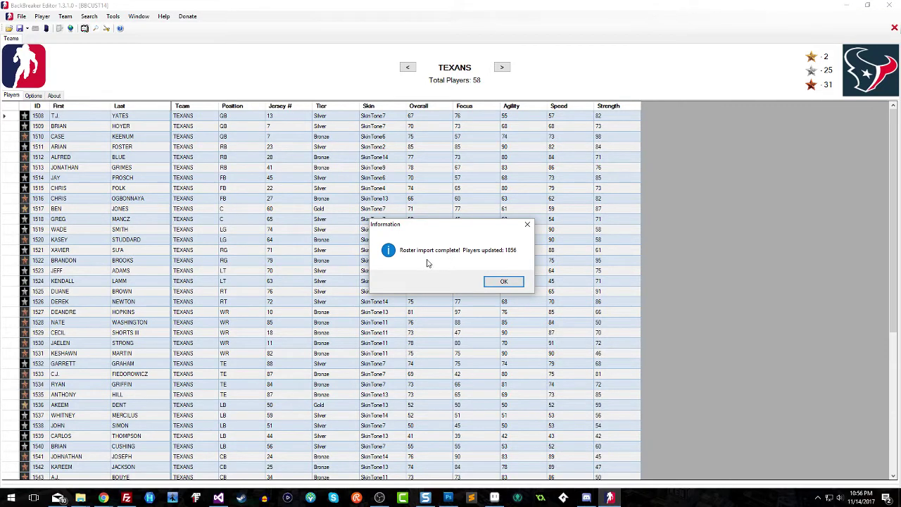
{"action": "left_click", "coordinate": [507, 283]}
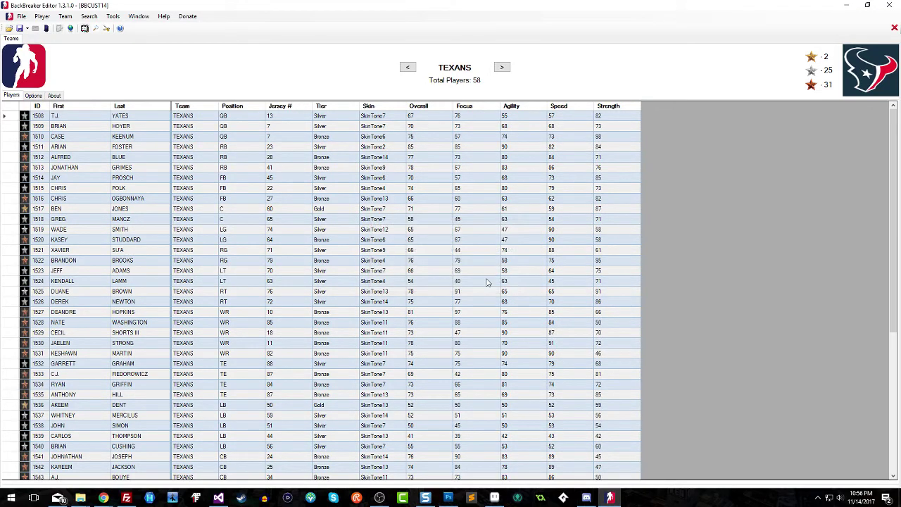
Show the Browns roster and check the quarterback order in the team's offense depth chart, closing the chart when done
{"action": "left_click", "coordinate": [867, 80]}
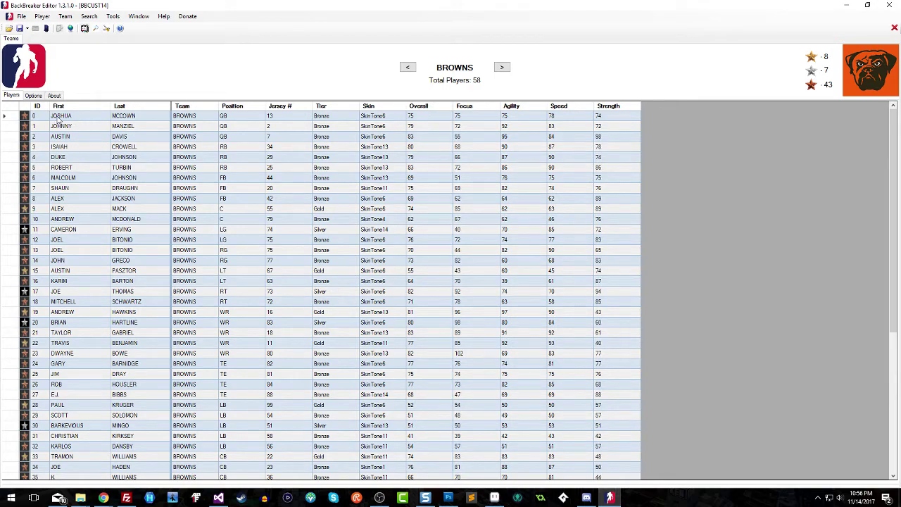
{"action": "left_click", "coordinate": [85, 29]}
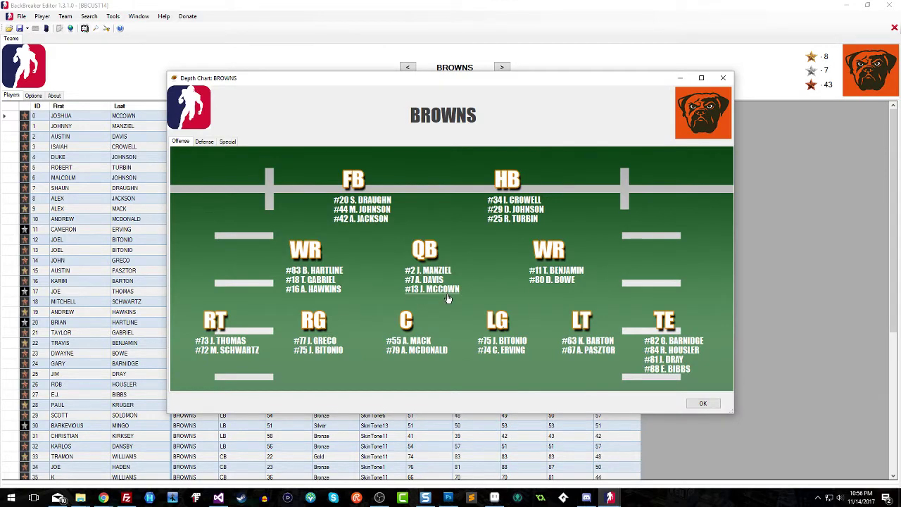
{"action": "left_click", "coordinate": [723, 77]}
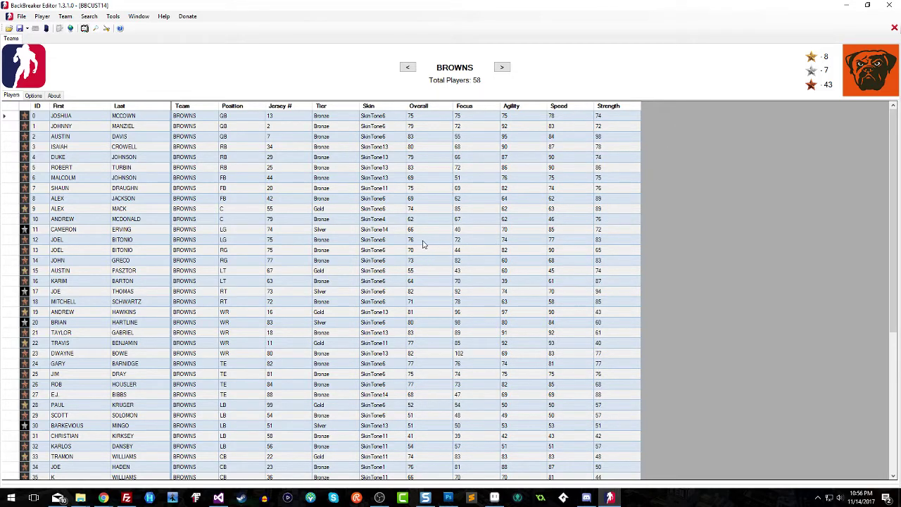
Review the Xbox 360 Rehash/Resign ID fields and Import IDs feature in the program options, and close the dialog
{"action": "left_click", "coordinate": [107, 29]}
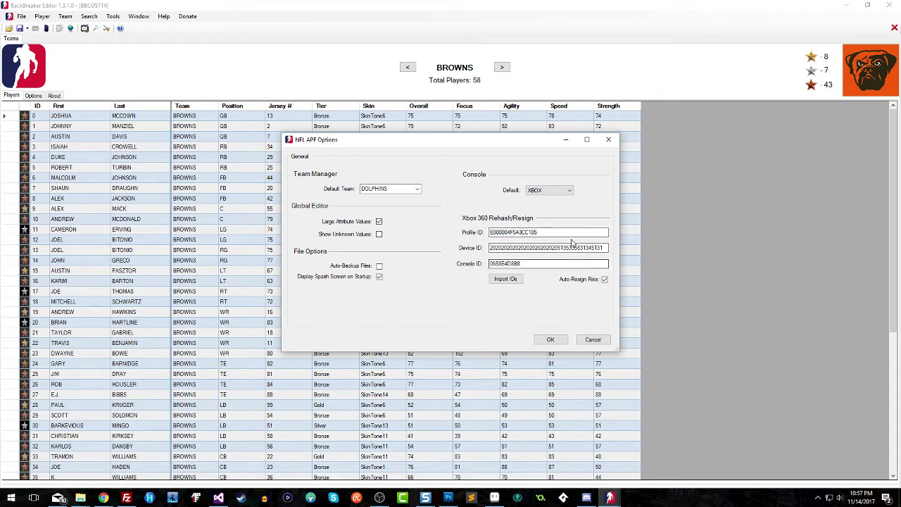
{"action": "left_click", "coordinate": [524, 247]}
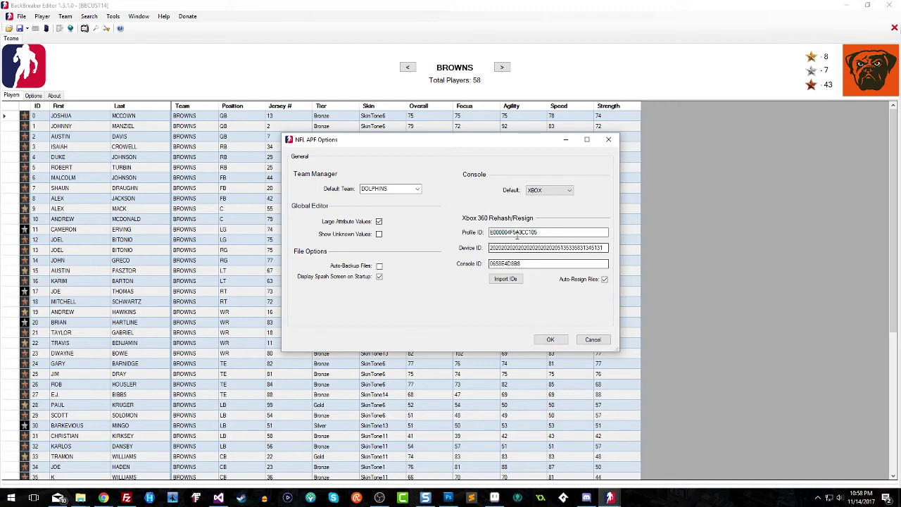
{"action": "left_click", "coordinate": [509, 275]}
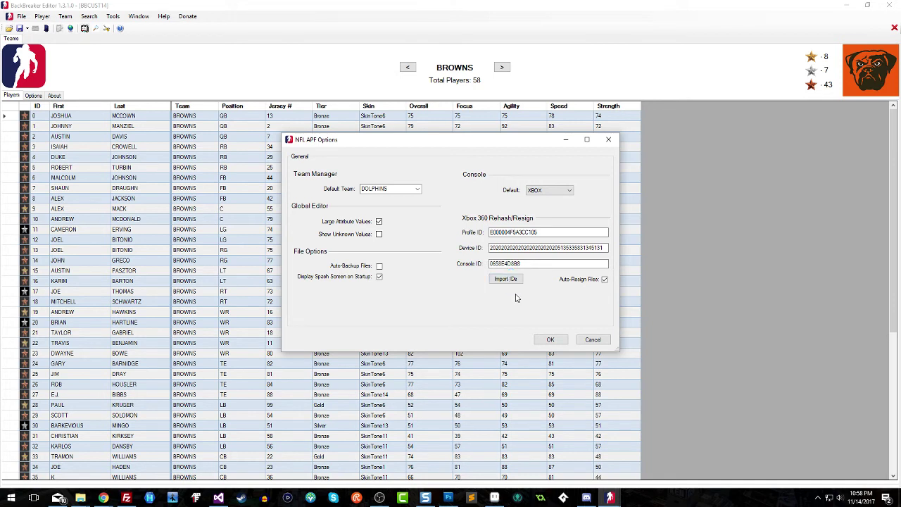
{"action": "left_click", "coordinate": [548, 340]}
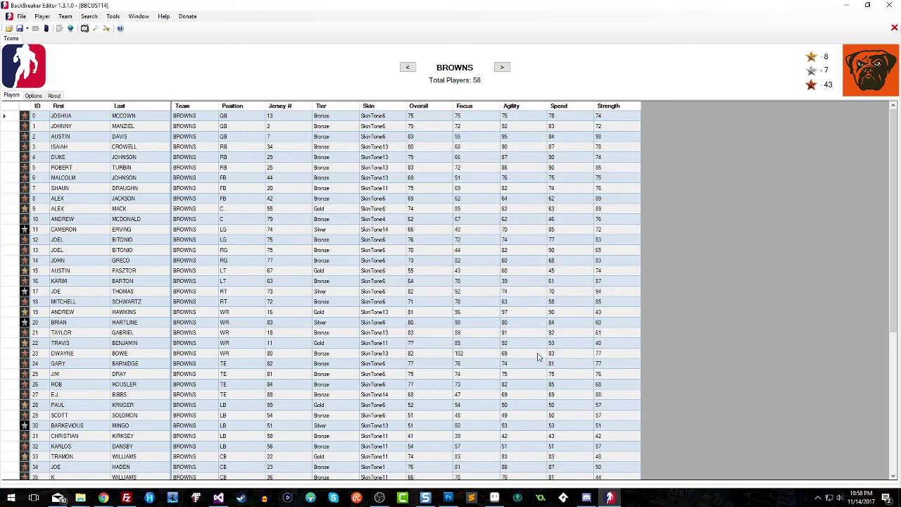